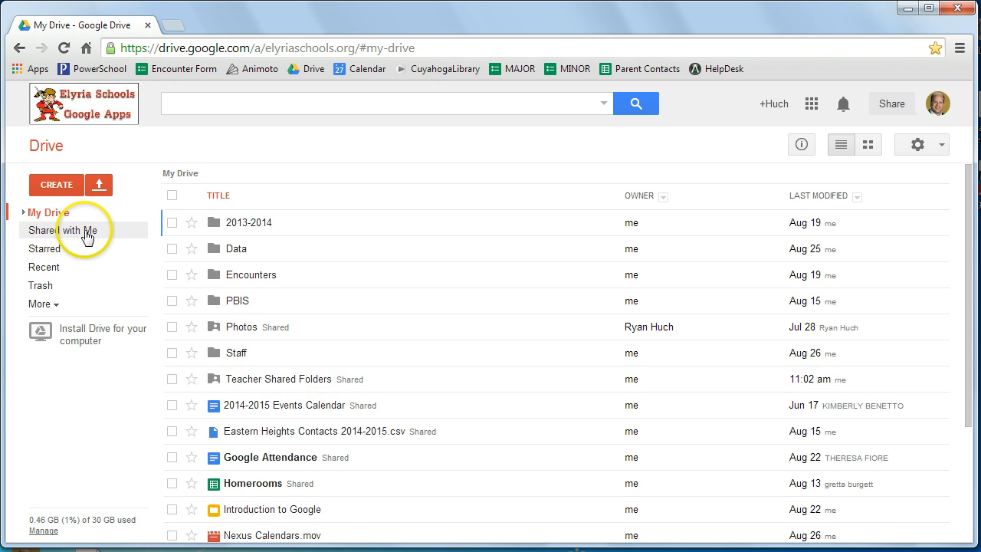
# - Open the grade 8 folder inside Language Arts in Teacher Shared Folders
pyautogui.click(284, 383)
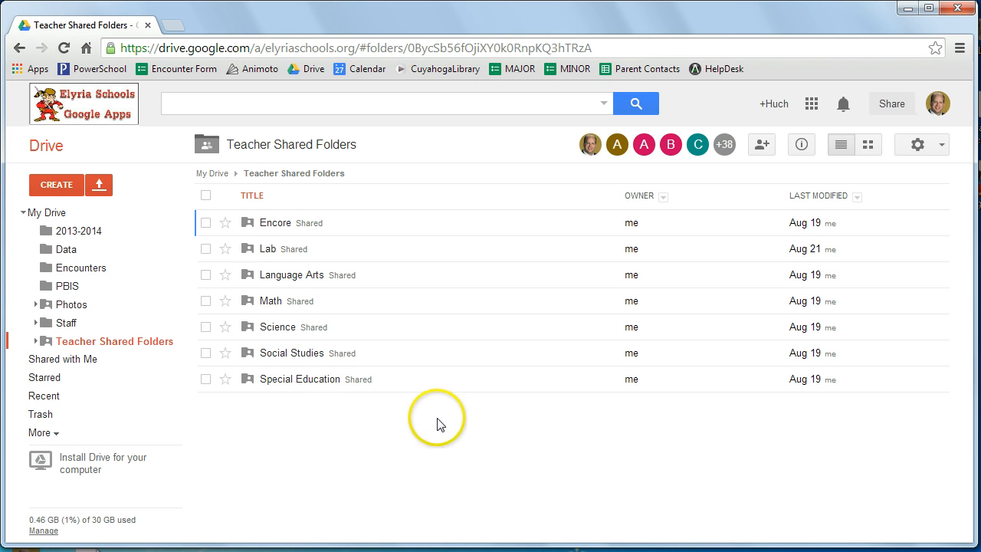
pyautogui.click(276, 277)
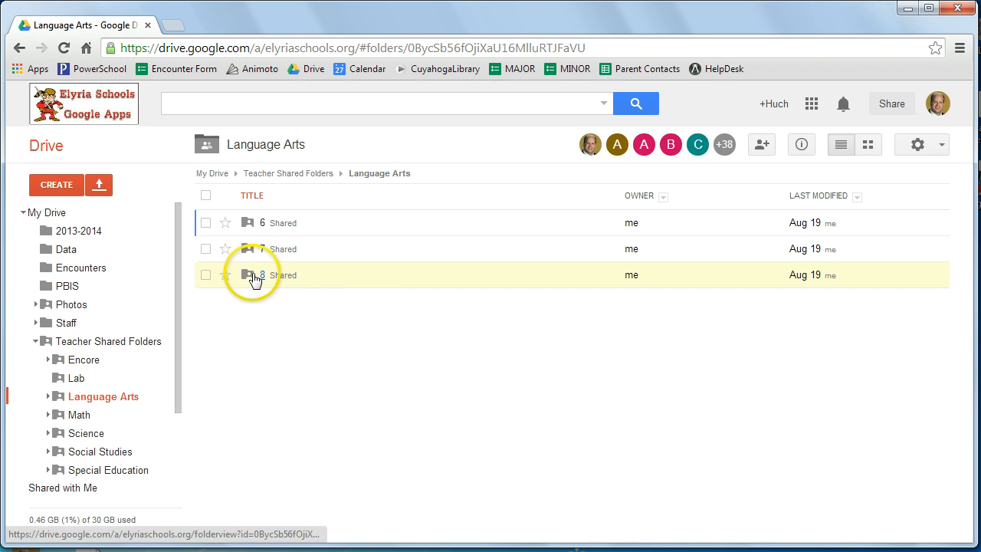
pyautogui.click(247, 277)
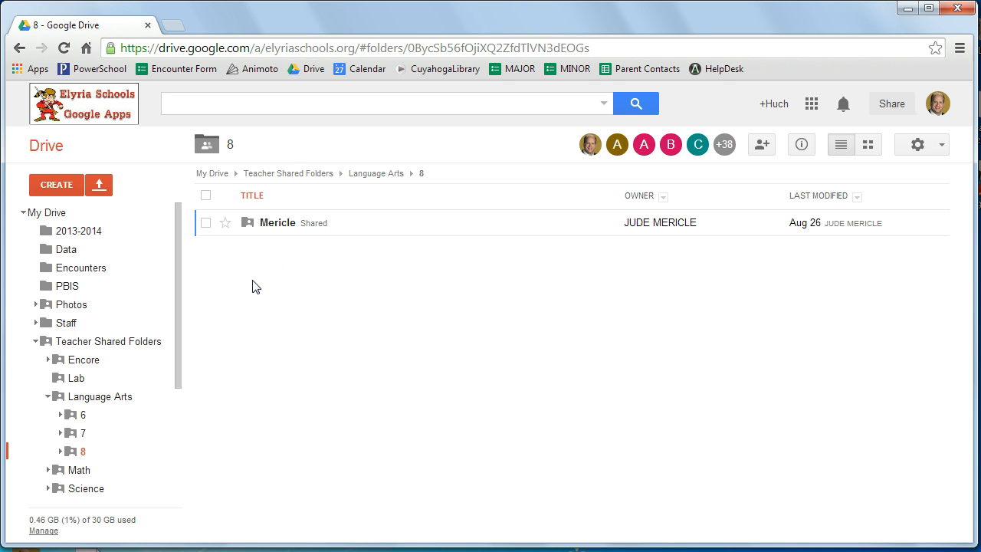
pyautogui.click(248, 223)
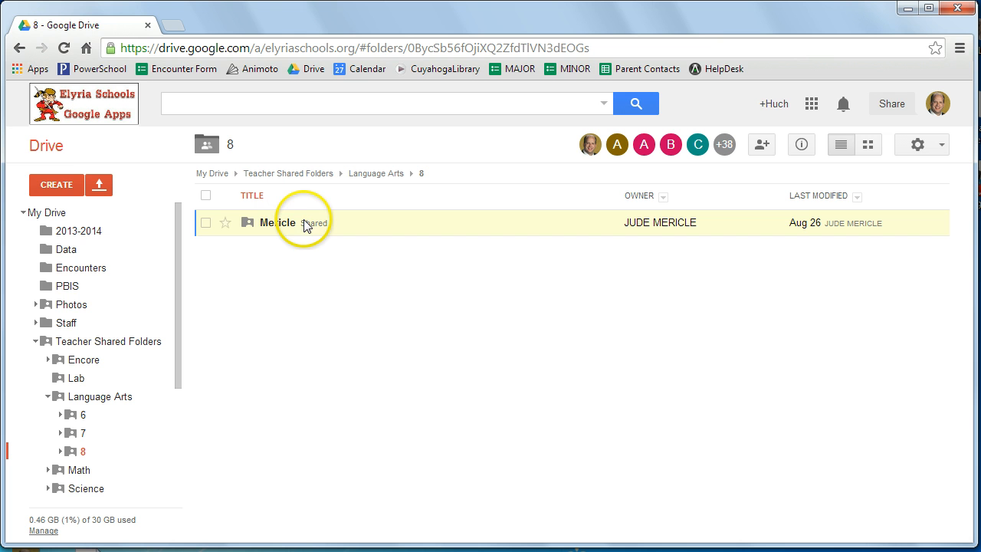
# - Create a shared folder in the grade 8 folder, named with the teacher's last name
pyautogui.click(69, 187)
pyautogui.click(84, 218)
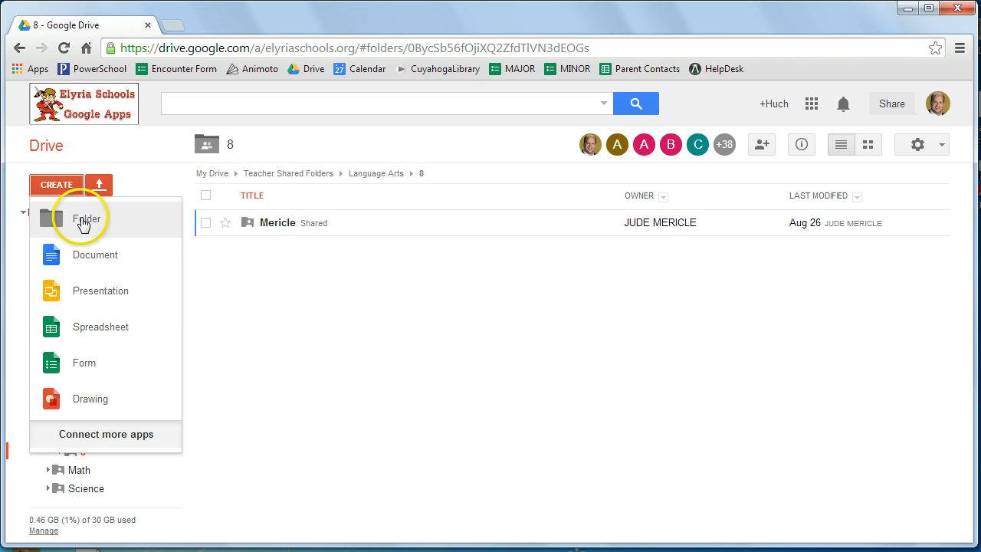
pyautogui.write('Huch')
pyautogui.press('Return')
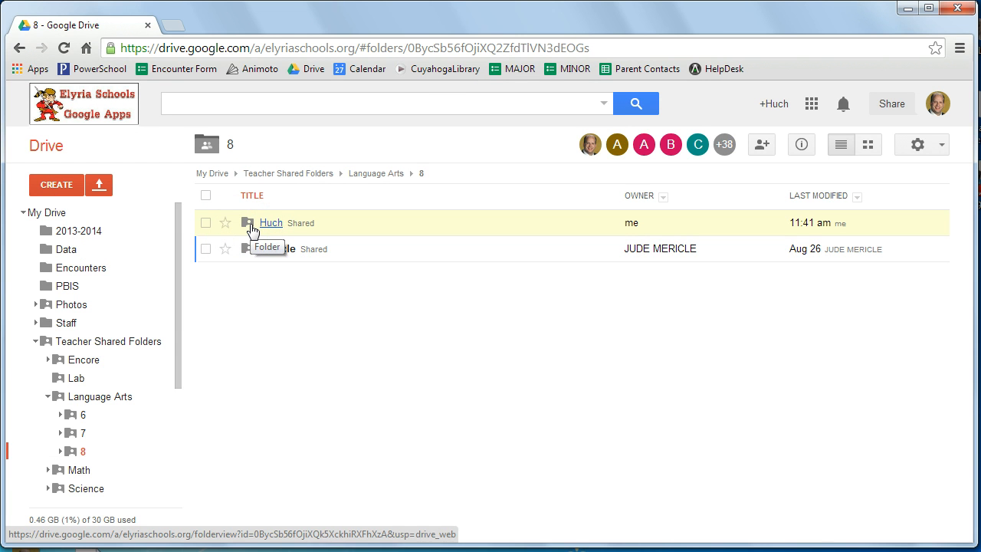
# - Open the new teacher folder and create a shared text document in it
pyautogui.click(253, 229)
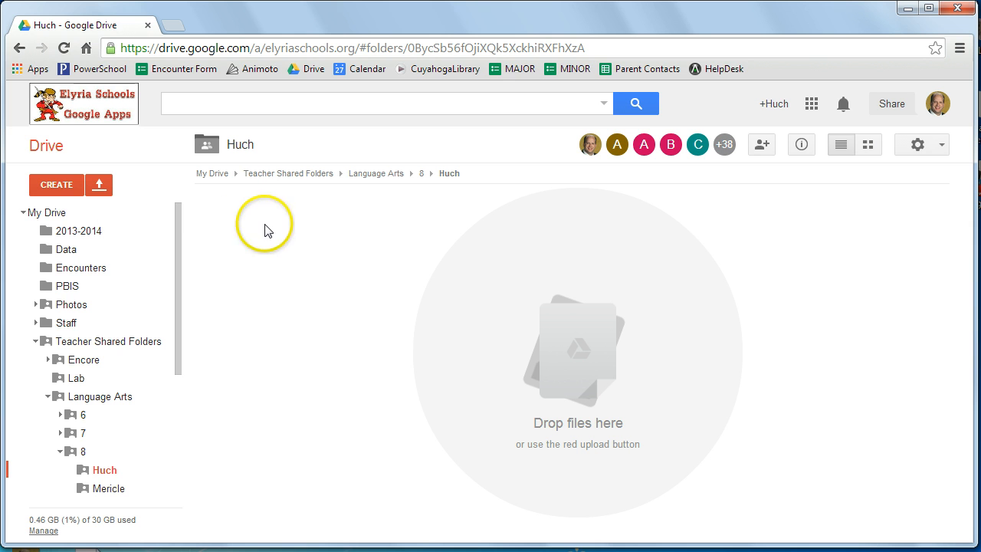
pyautogui.click(54, 186)
pyautogui.click(70, 269)
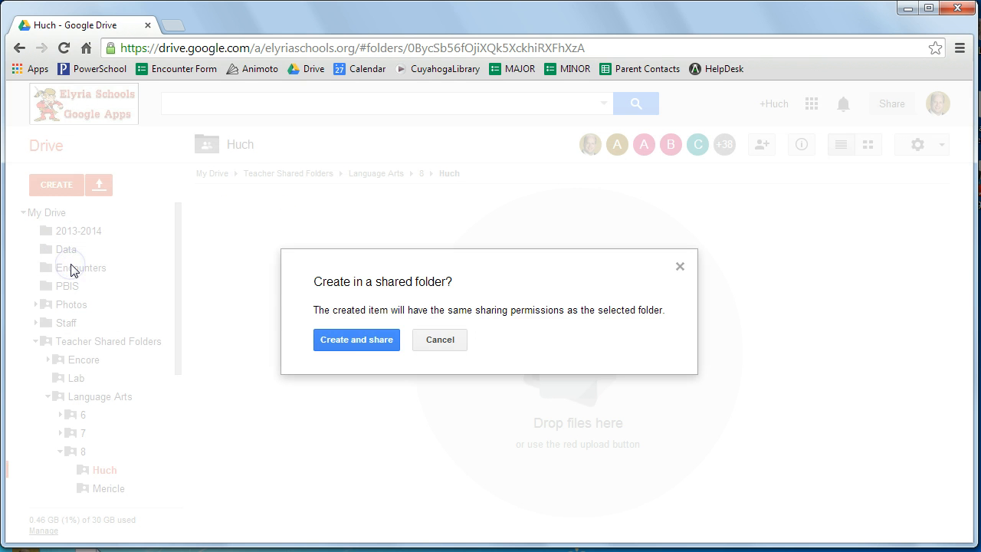
pyautogui.click(368, 343)
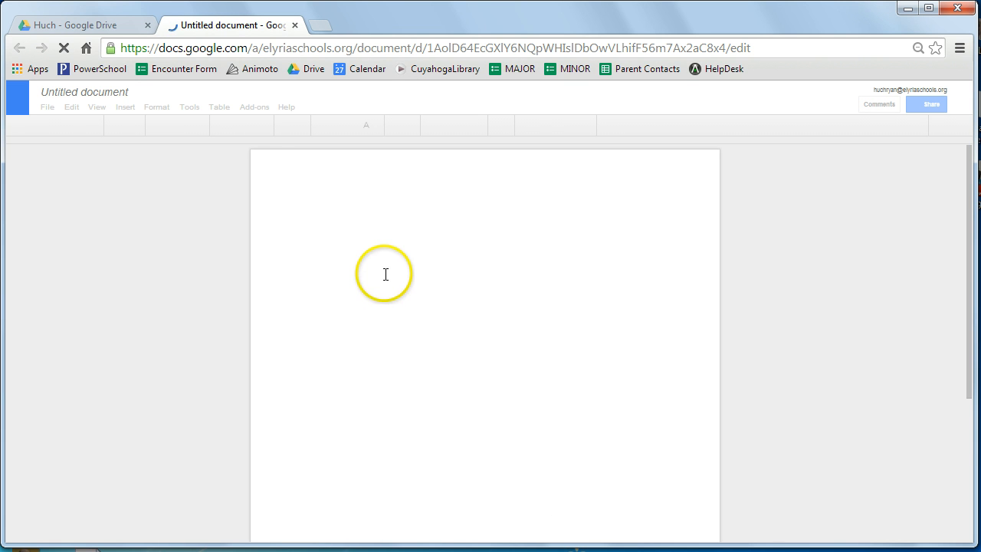
# - Enter "This is the worlds greatest lesson plan...ever!" in the document body
pyautogui.click(385, 275)
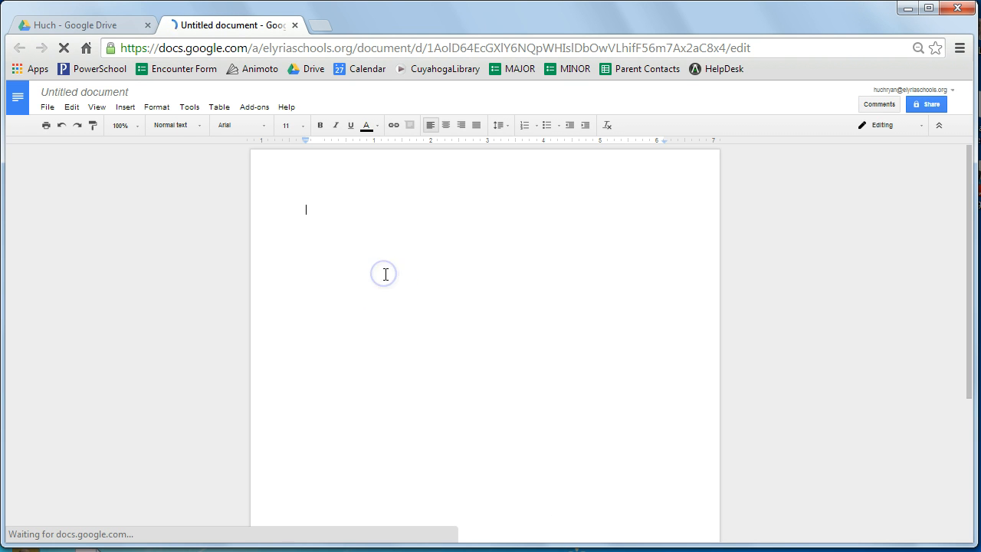
pyautogui.write('This is the wor')
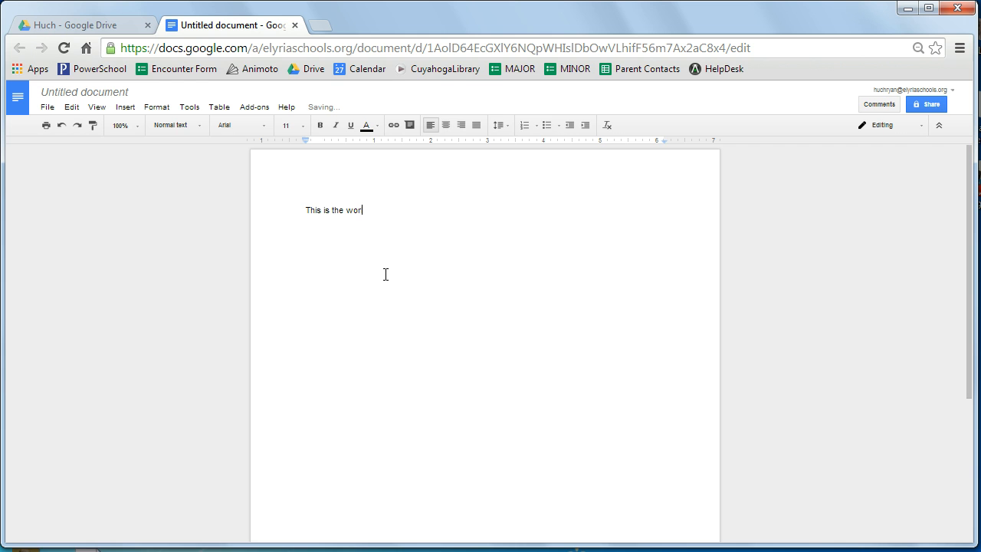
pyautogui.write('lds greatest lesson plan...ever')
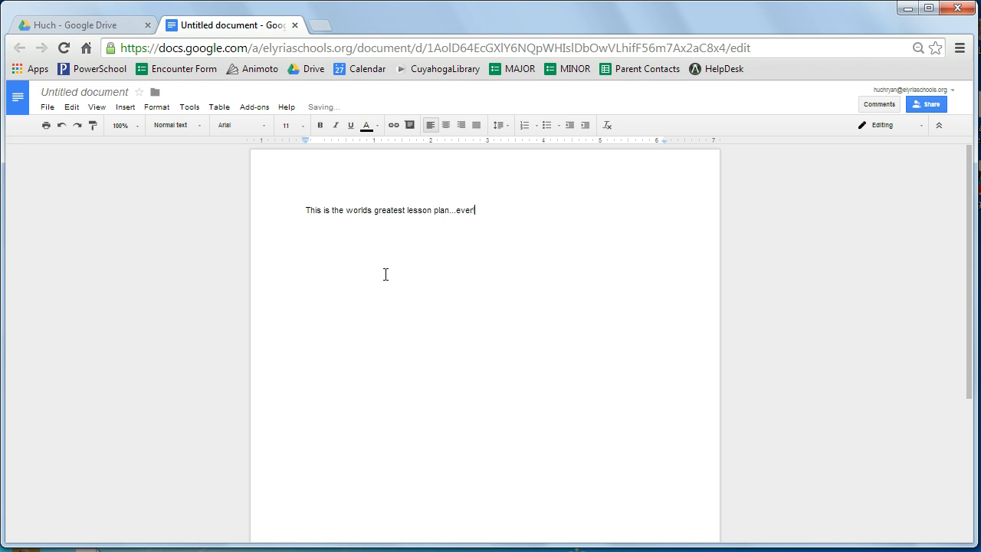
# - Rename the document as "This week's plan" and close it to return to the teacher folder
pyautogui.click(99, 92)
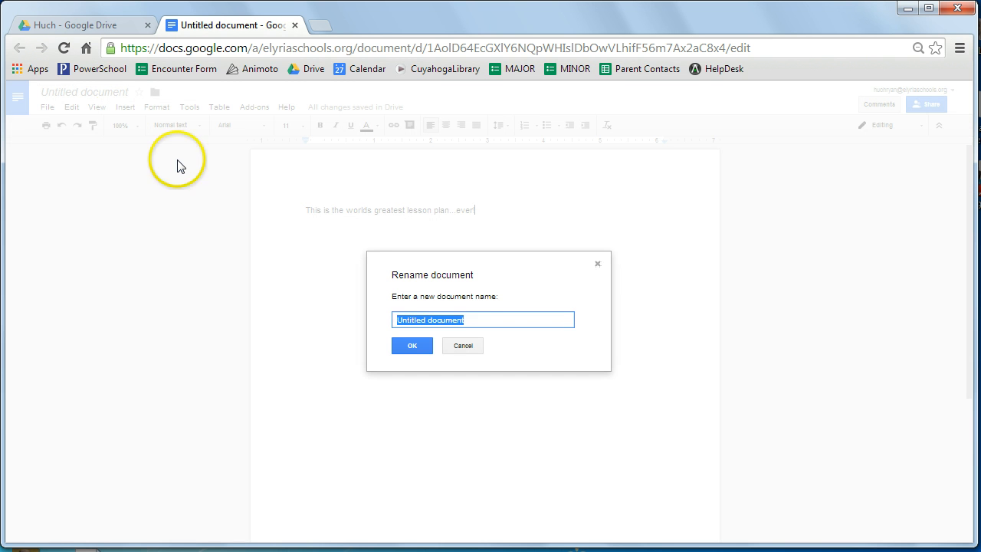
pyautogui.write("This week's plan")
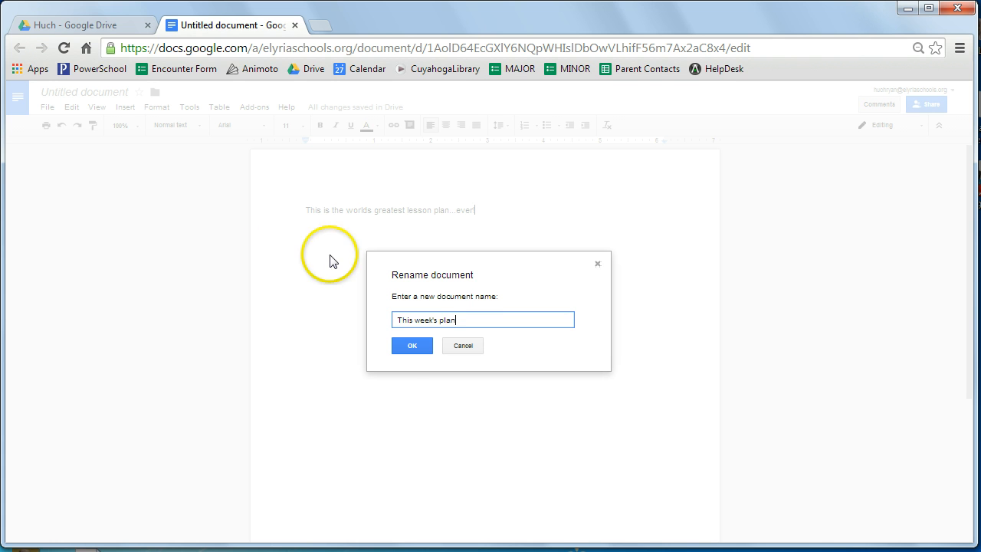
pyautogui.click(406, 348)
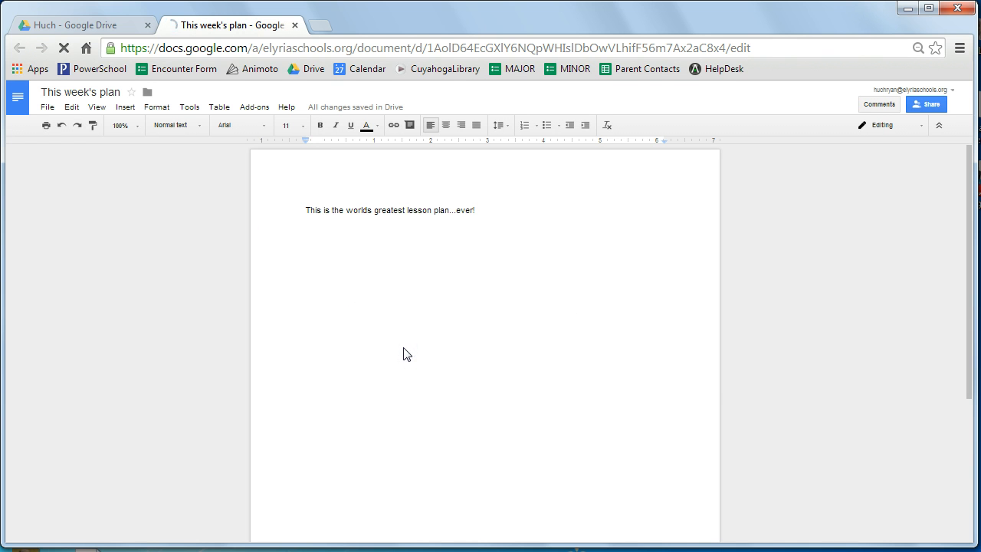
pyautogui.click(295, 26)
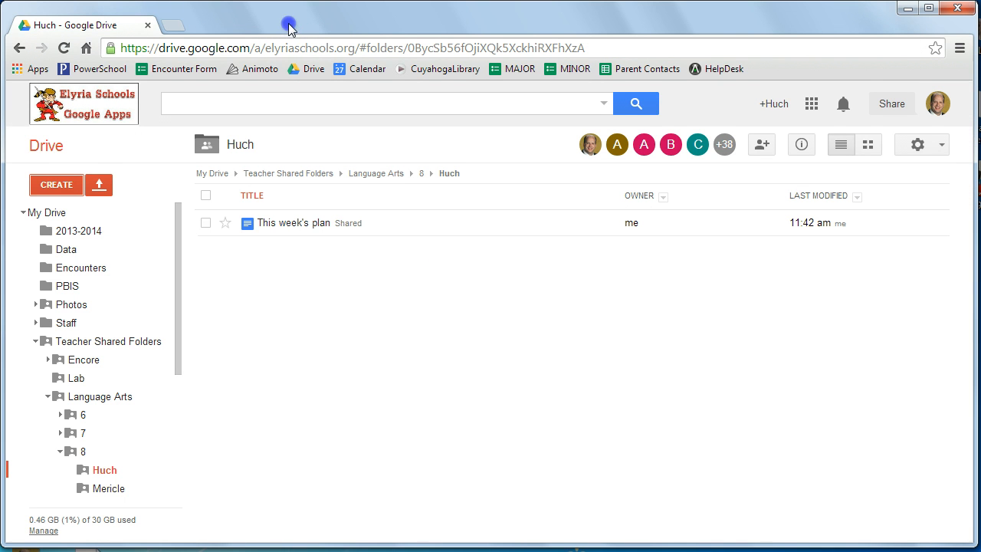
# - Upload Best Lesson Plan Ever.docx from the desktop to the shared teacher folder and preview the uploaded file
pyautogui.moveTo(292, 26); pyautogui.dragTo(494, 32)
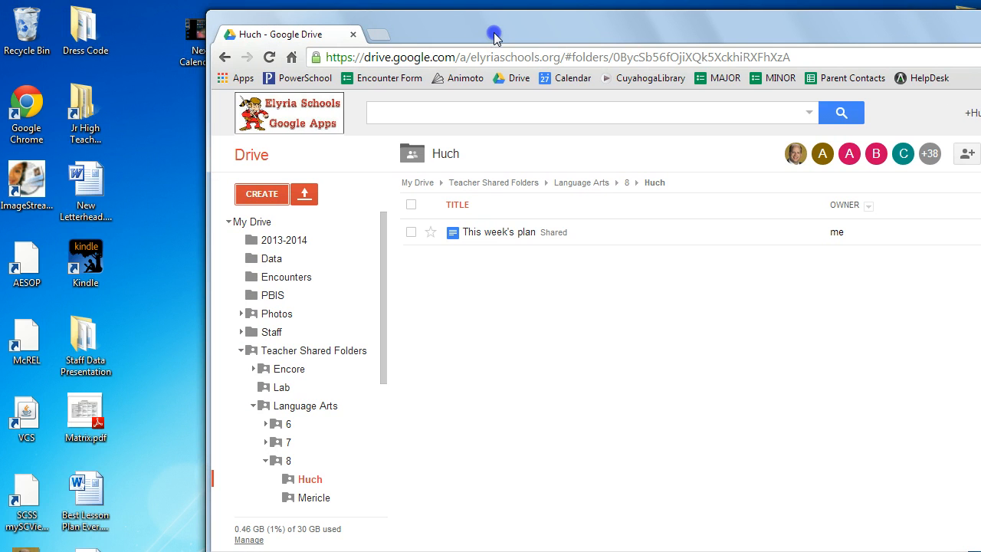
pyautogui.moveTo(88, 510); pyautogui.dragTo(541, 315)
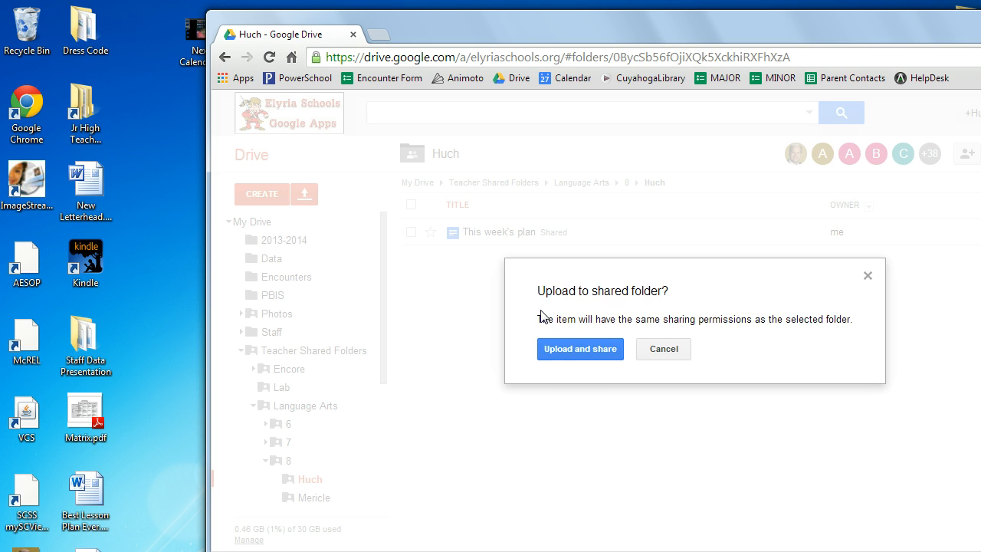
pyautogui.click(567, 350)
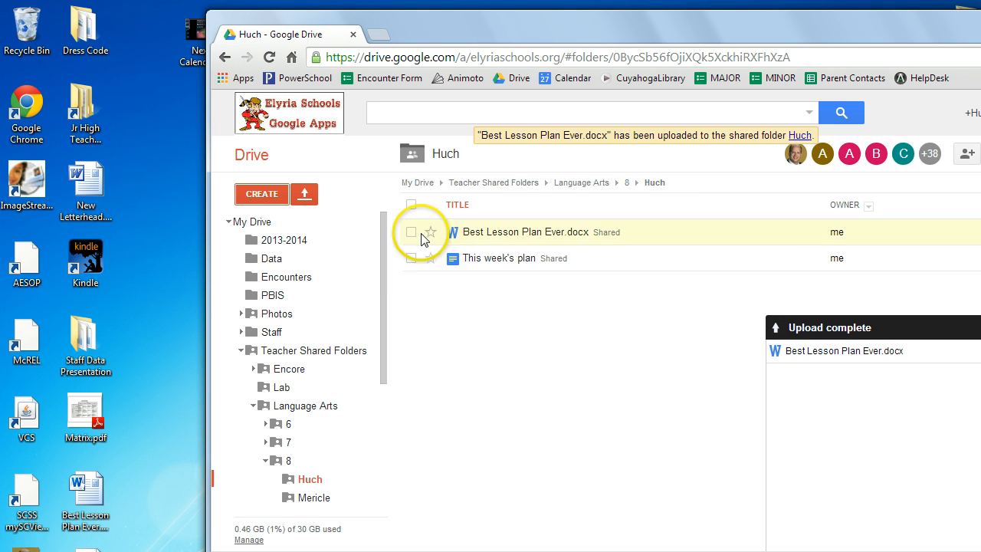
pyautogui.click(485, 233)
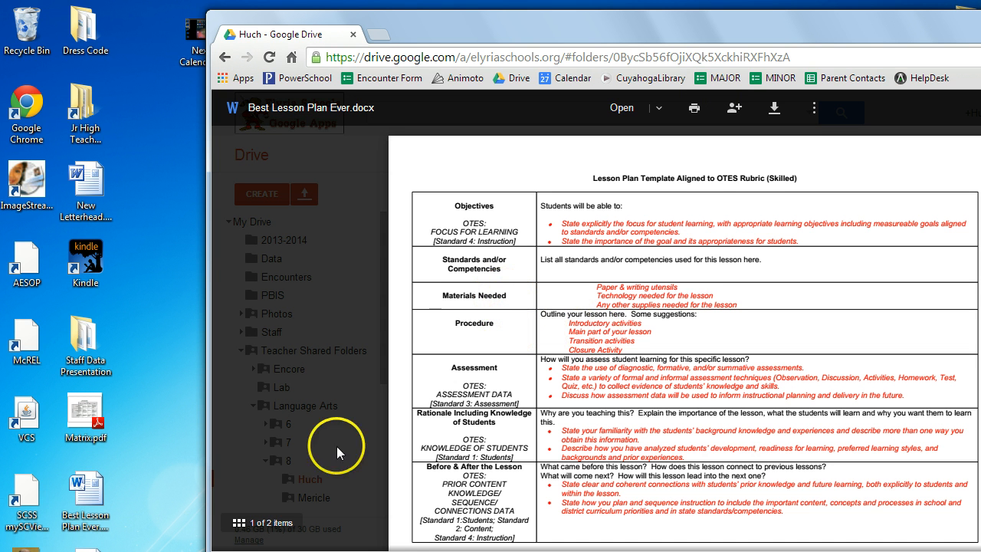
pyautogui.press('Escape')
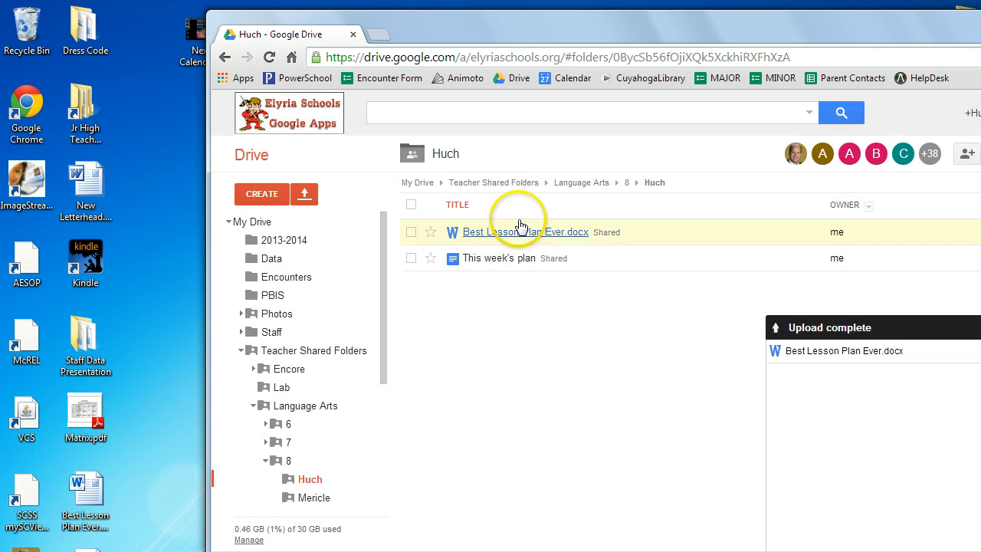
# - Create another shared text document in the teacher folder
pyautogui.click(272, 195)
pyautogui.click(259, 229)
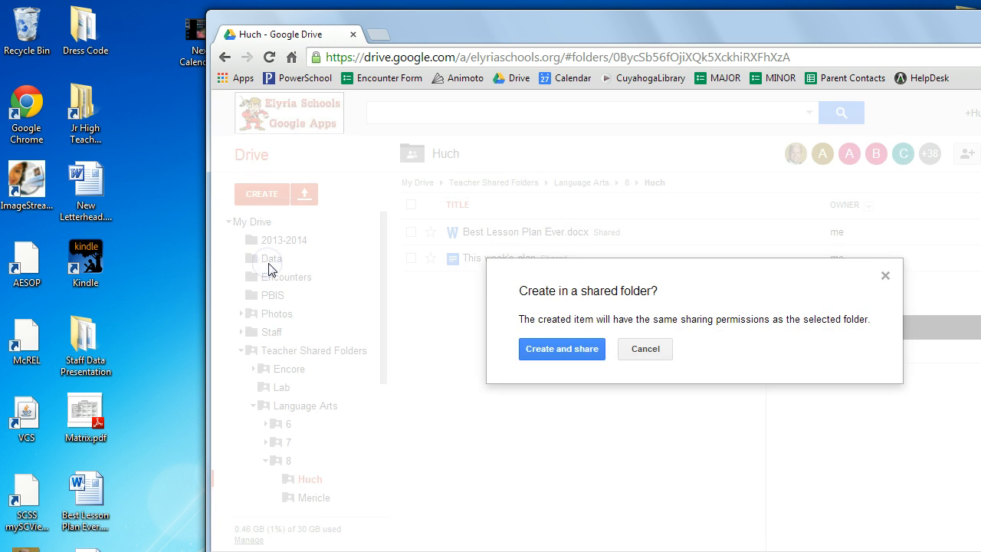
pyautogui.click(527, 350)
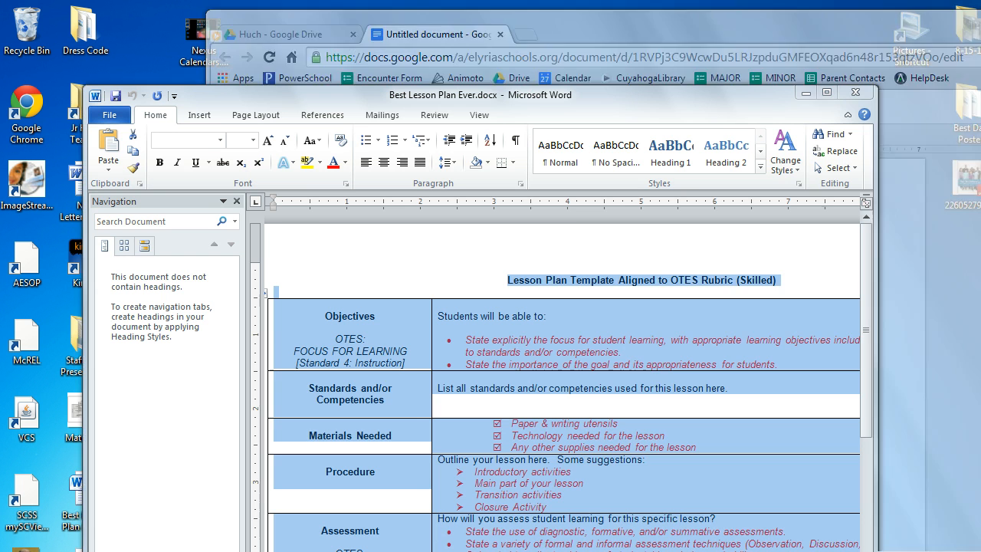
# - Switch to Microsoft Word and copy the selected lesson plan template from Best Lesson Plan Ever.docx
pyautogui.click(257, 550)
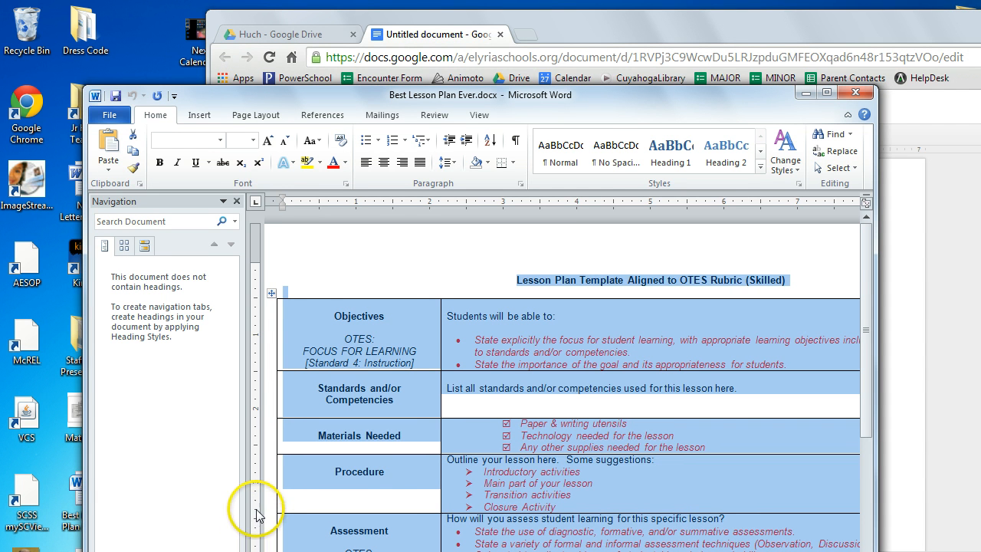
pyautogui.rightClick(375, 357)
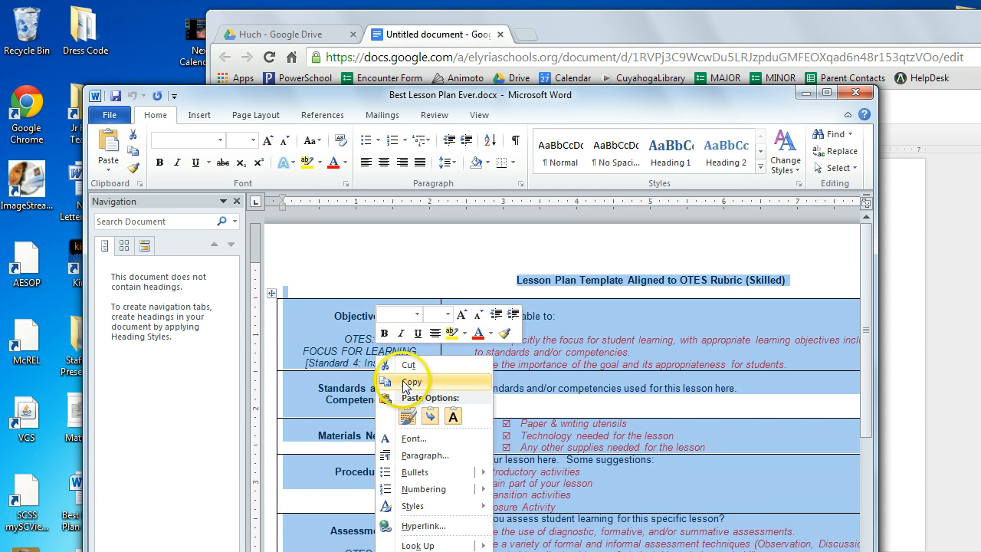
pyautogui.click(406, 381)
# - Paste the copied lesson plan template into the blank untitled Google document, check it, and close the document
pyautogui.click(896, 195)
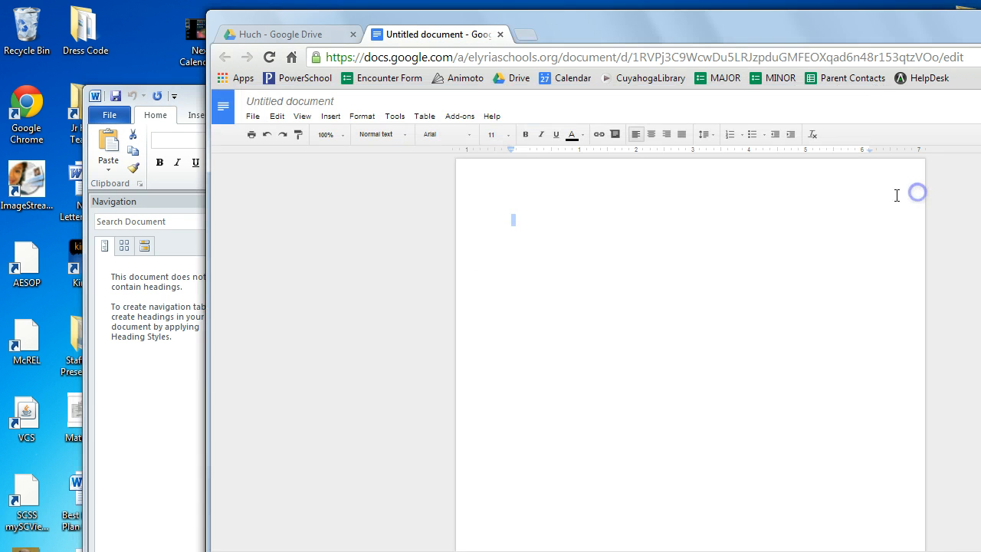
pyautogui.rightClick(595, 246)
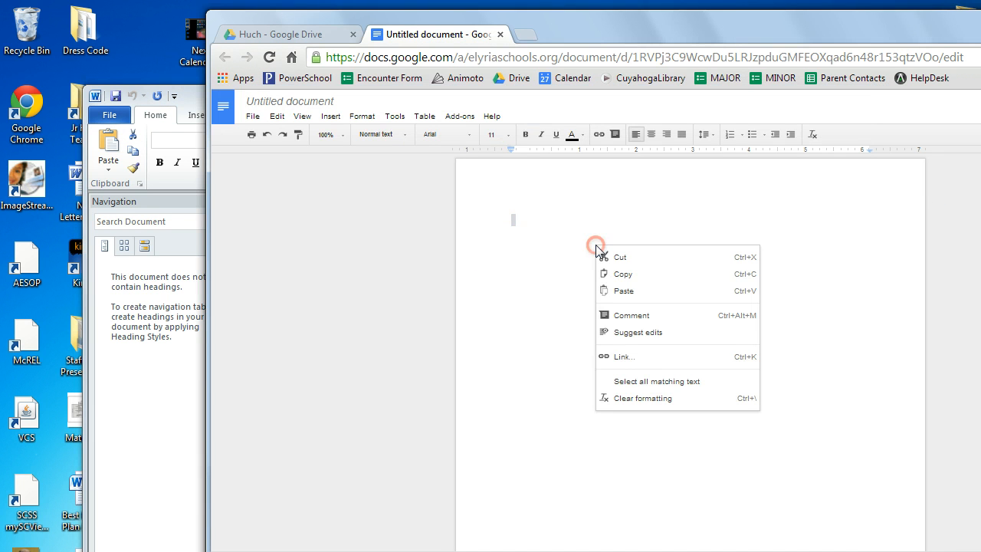
pyautogui.click(616, 294)
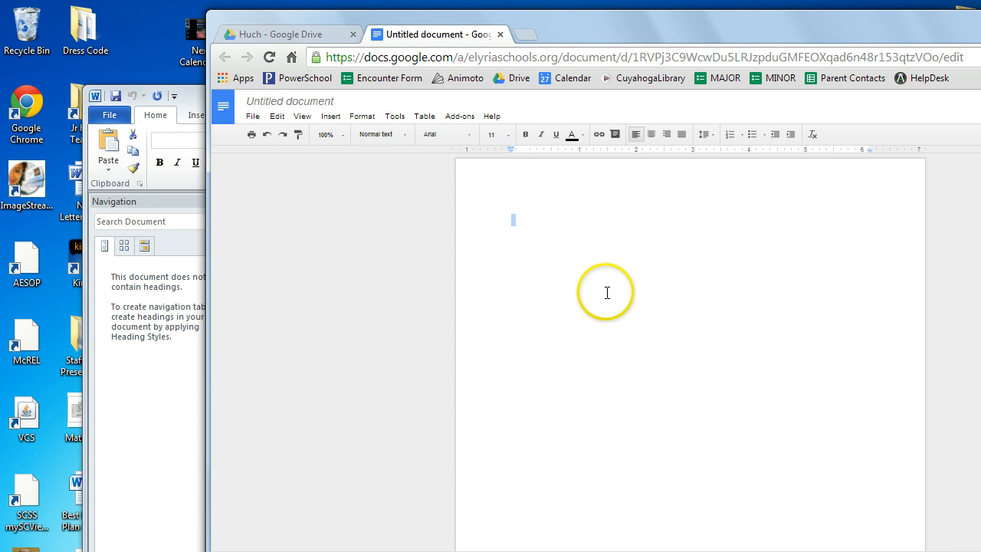
pyautogui.scroll(6, 602, 323)
pyautogui.scroll(3, 602, 324)
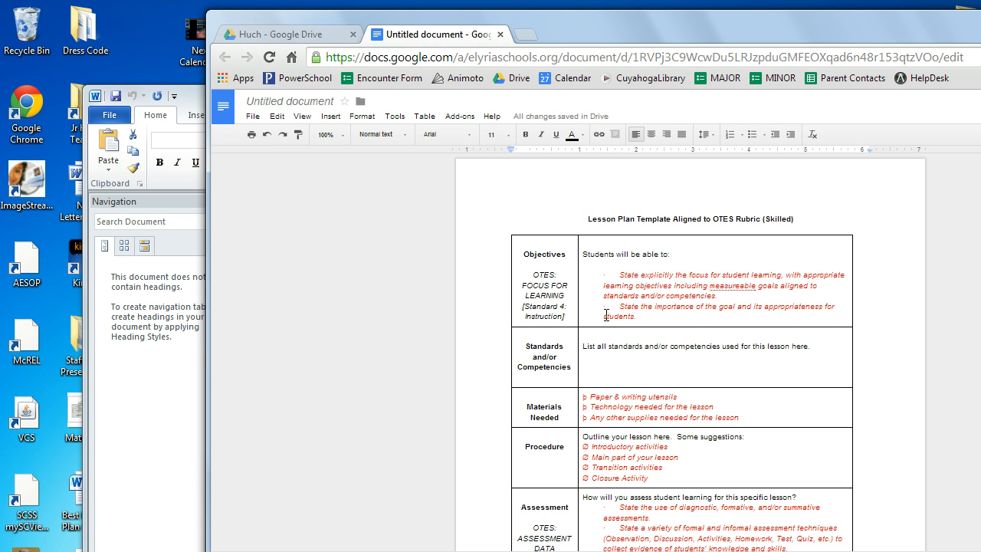
pyautogui.click(549, 308)
pyautogui.click(502, 36)
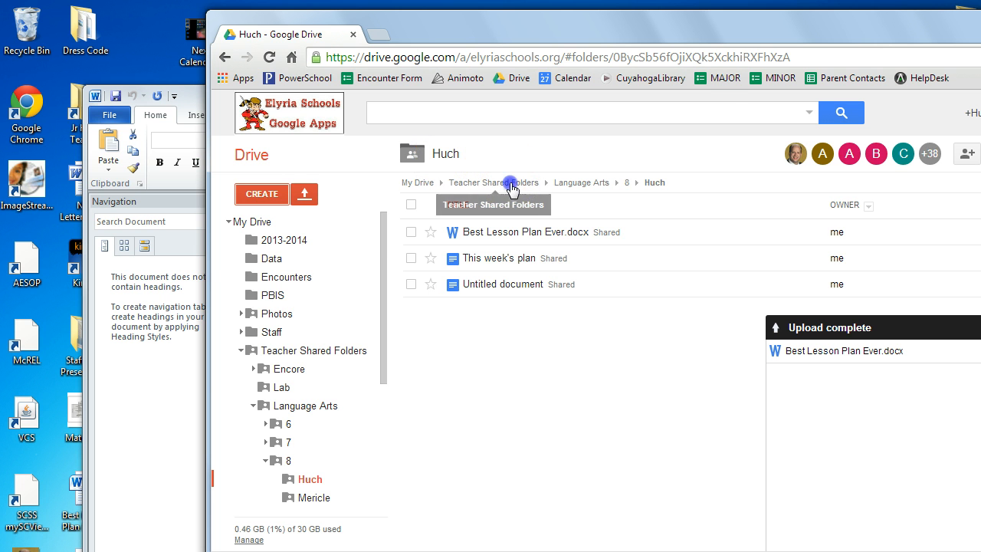
# - Go back to Teacher Shared Folders and browse to the grade 7 folder inside Math
pyautogui.click(511, 186)
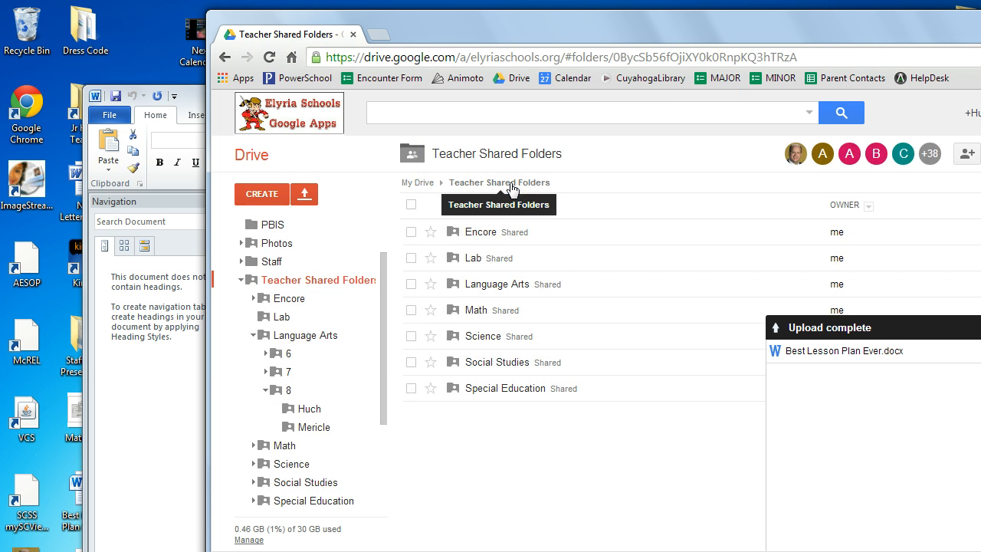
pyautogui.click(472, 310)
pyautogui.click(467, 260)
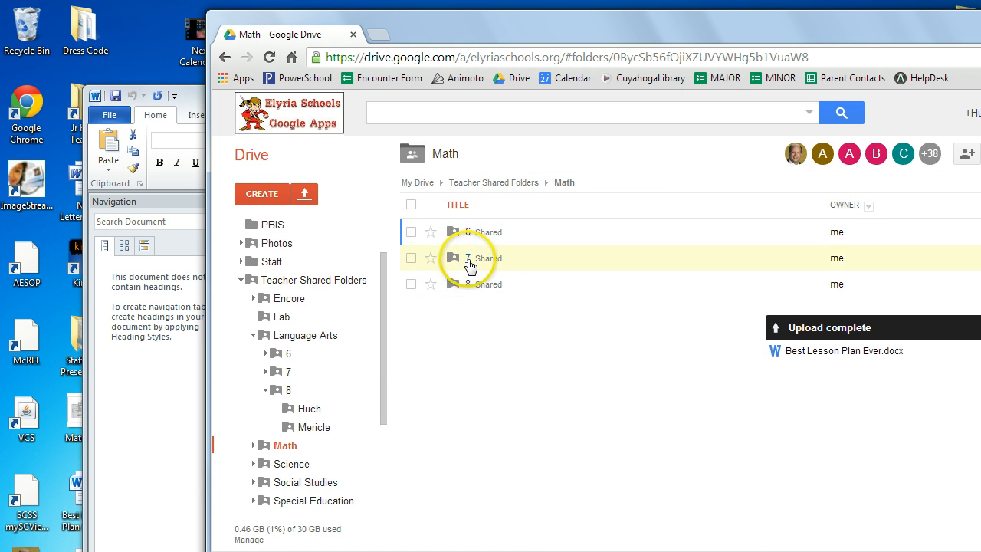